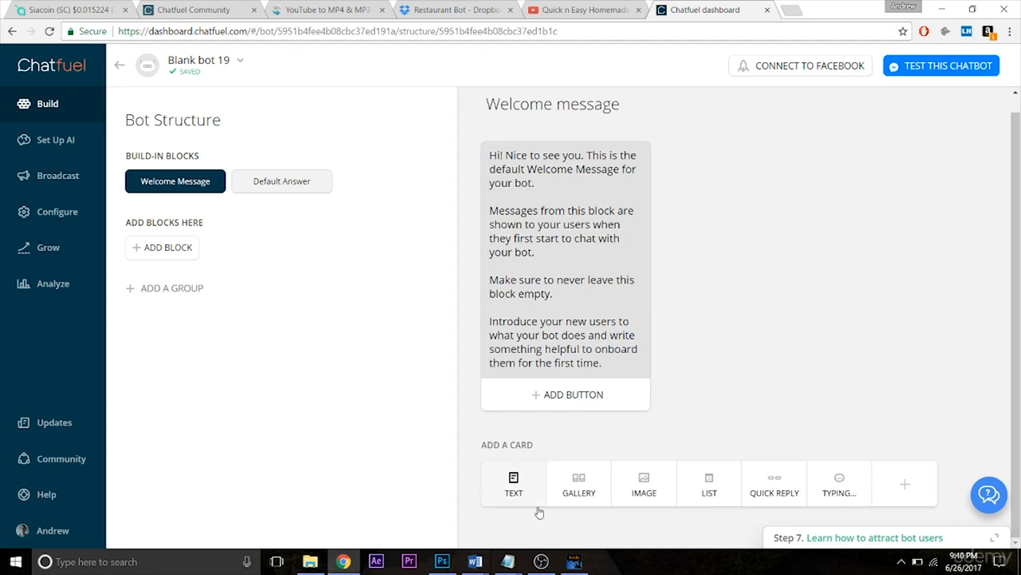
Step: View the Default Answer block and return to the Welcome Message block
click(263, 189)
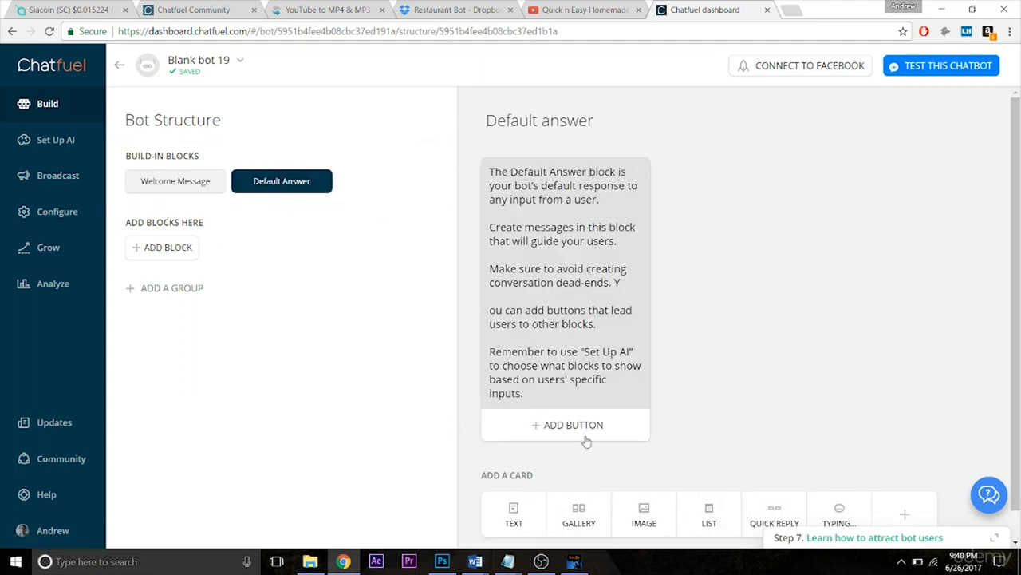
click(155, 185)
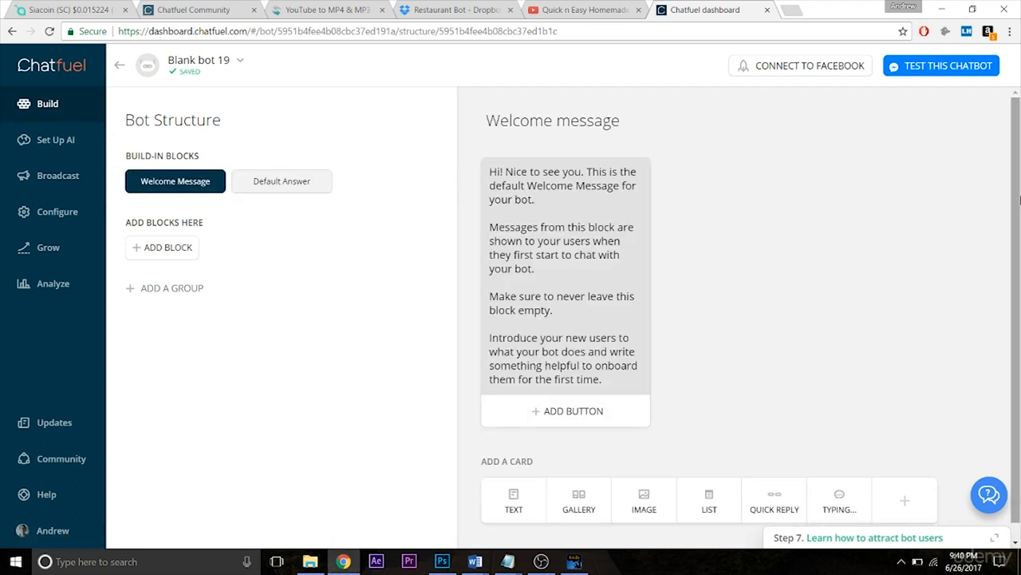
Step: Add an image card to the Welcome Message block and move it above the text card
scroll(640, 321, down, 1)
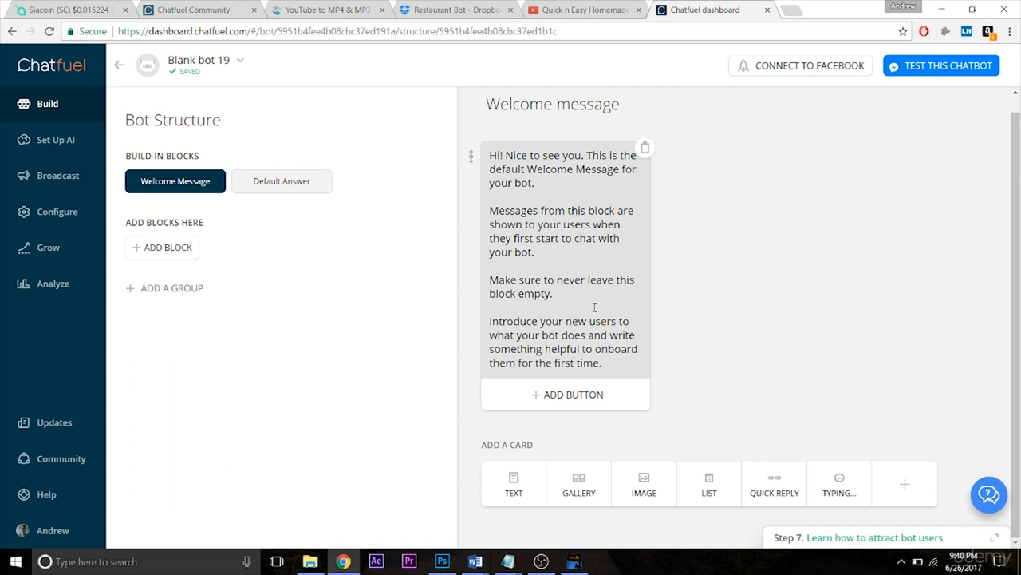
click(647, 491)
drag(1020, 246, 1020, 318)
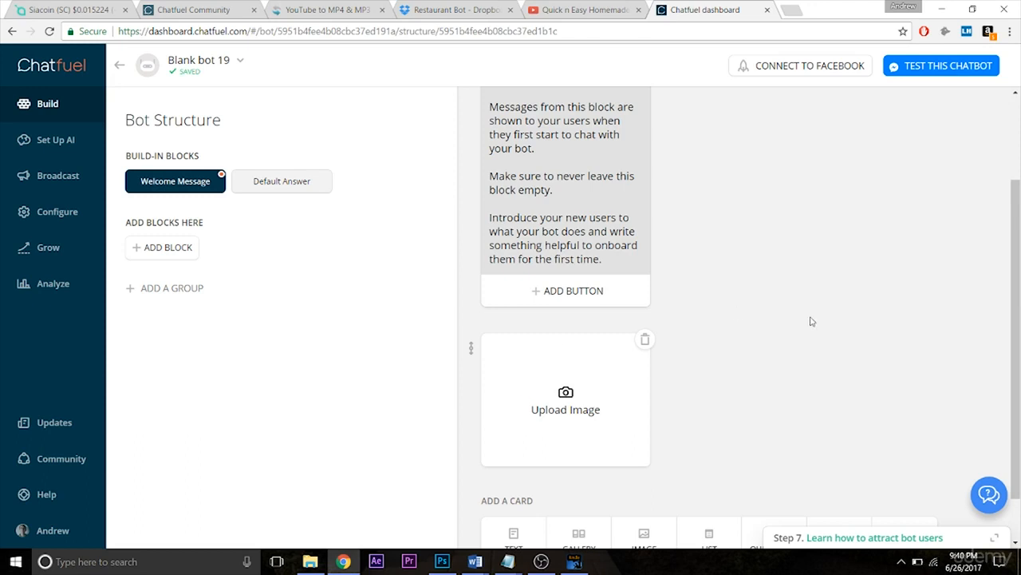
mouse_move(1020, 318)
mouse_down()
mouse_move(1020, 222)
mouse_move(1020, 353)
mouse_move(1020, 210)
mouse_move(1013, 307)
mouse_up()
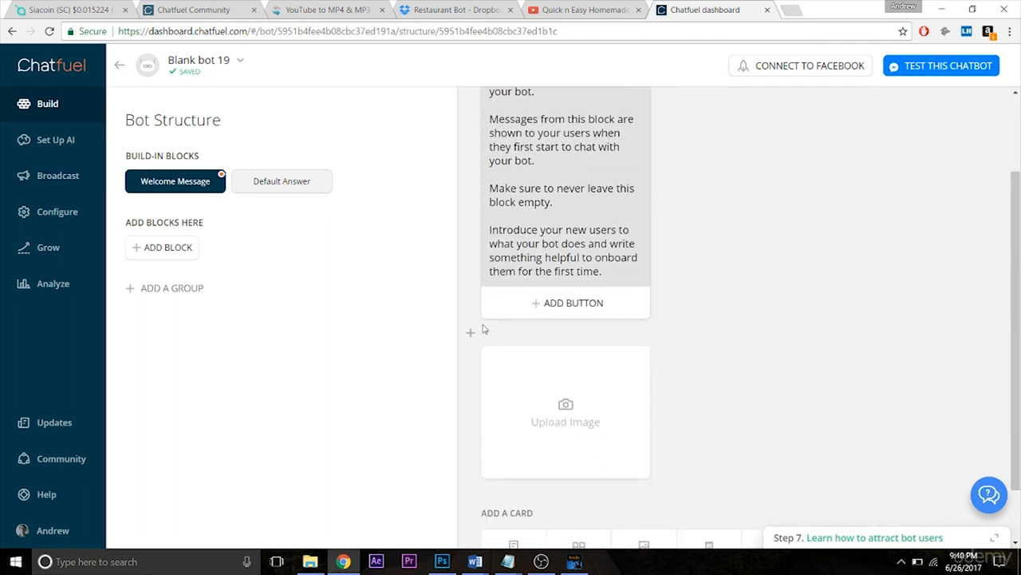
drag(471, 361, 487, 119)
drag(482, 159, 484, 160)
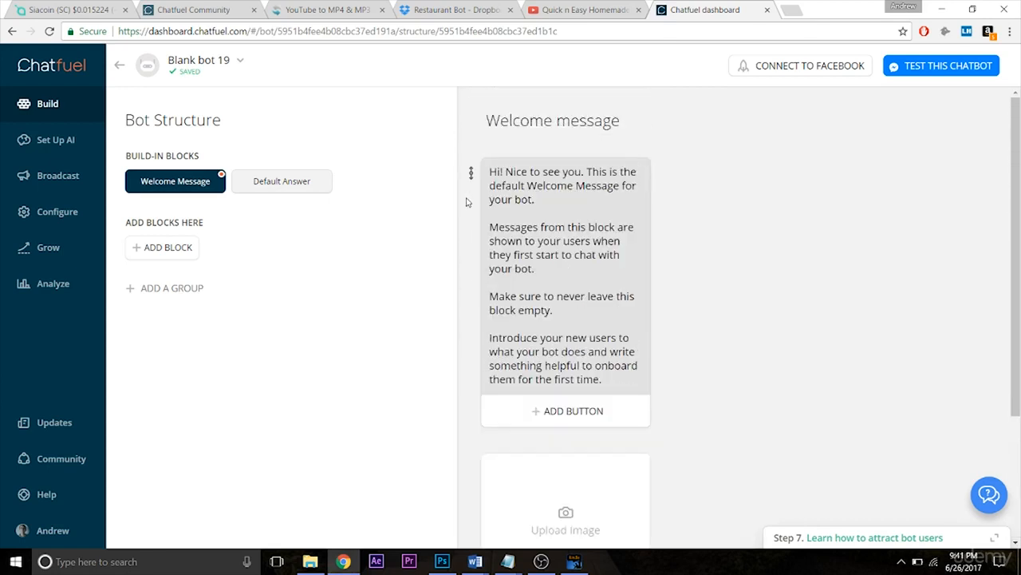
drag(476, 465, 467, 177)
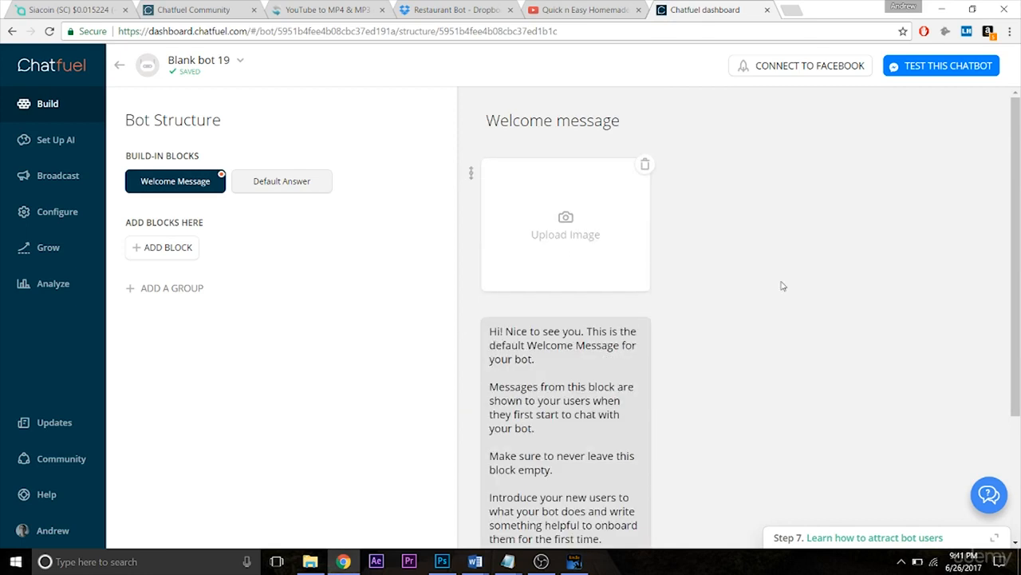
Step: Find an image with the search word "pizza" and upload it to the image card
click(588, 233)
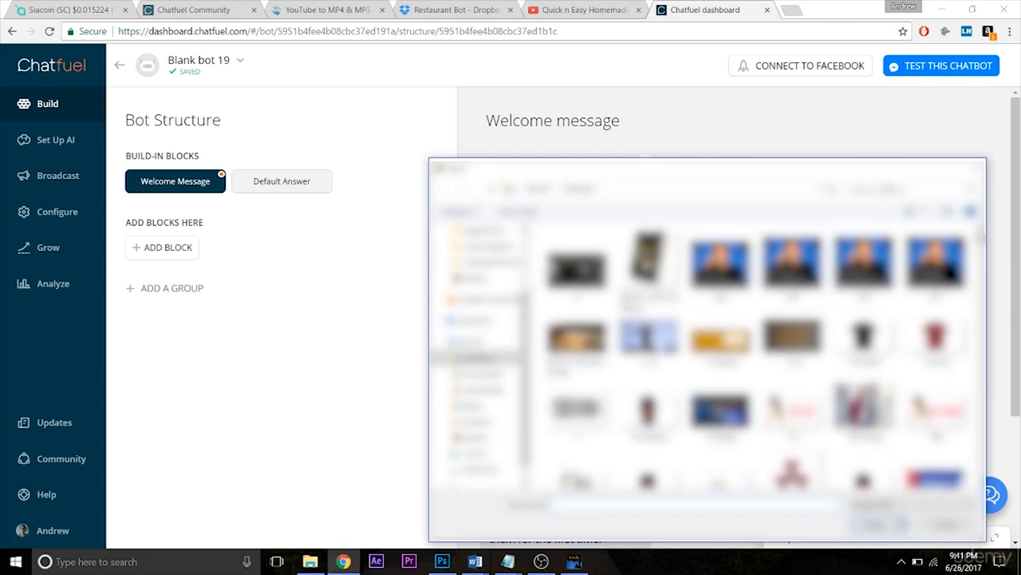
click(894, 189)
text(pizza)
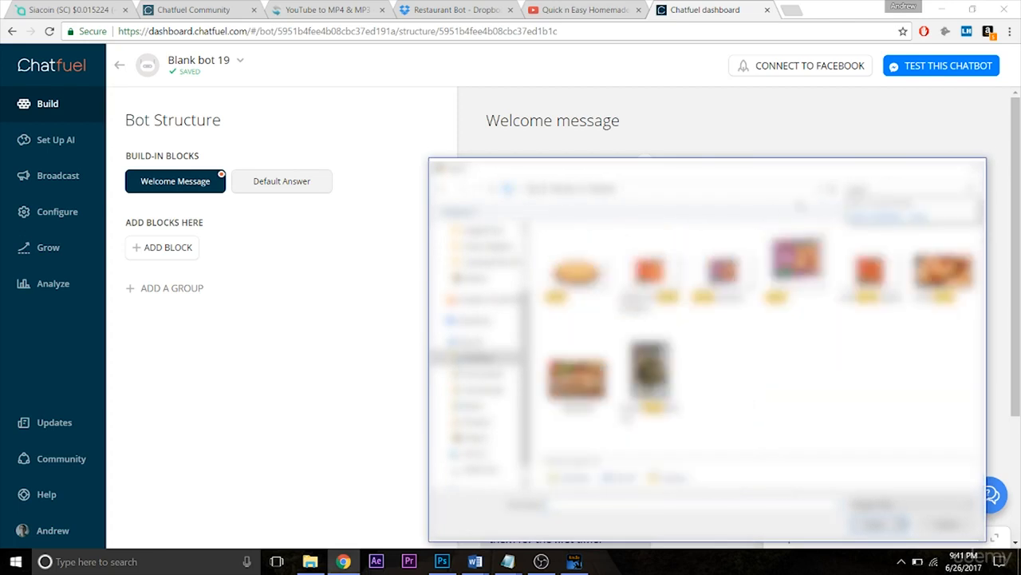
double_click(568, 285)
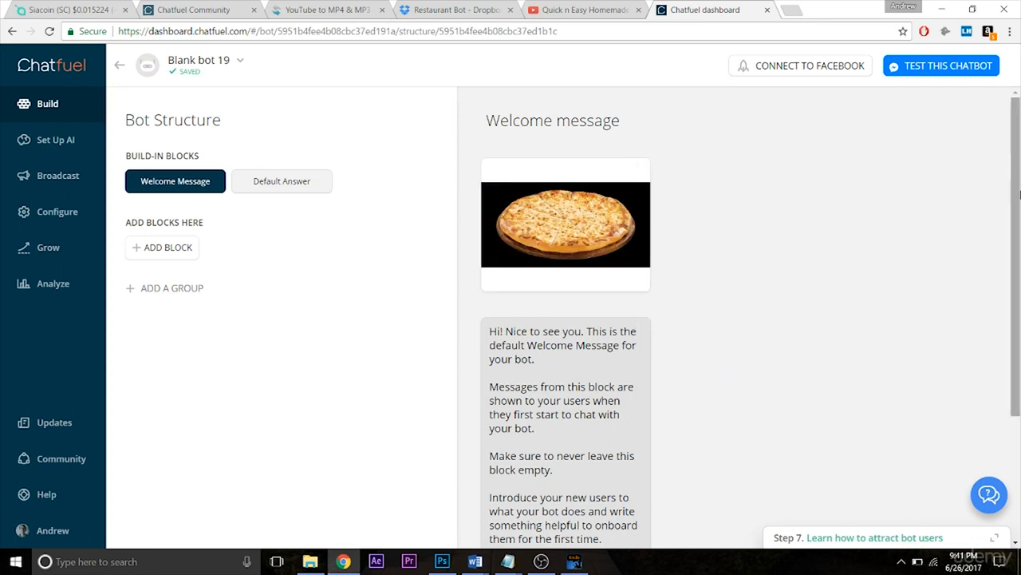
Step: View the card types that can be inserted between the pizza image and the welcome text, adding none
scroll(676, 269, down, 3)
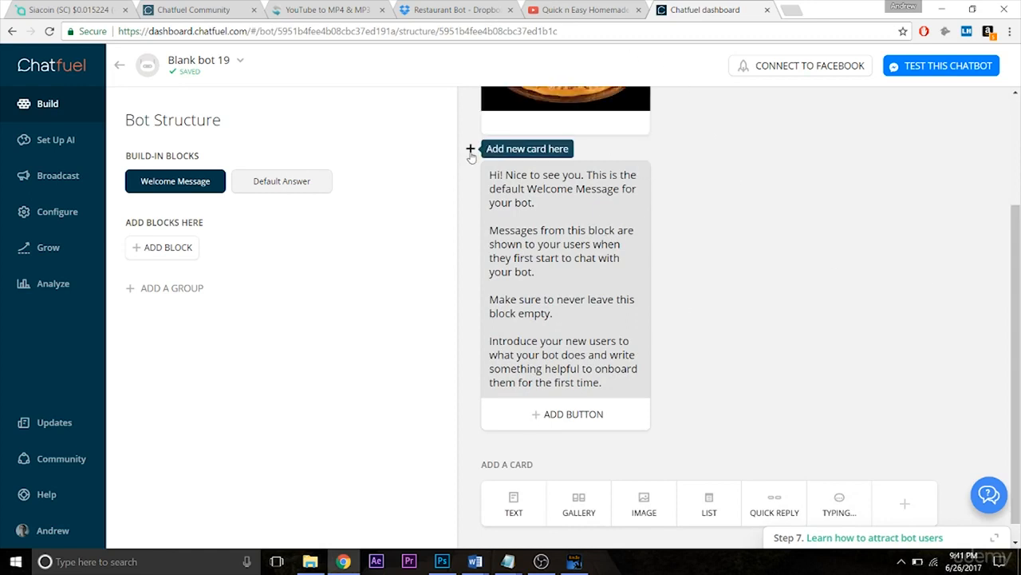
click(470, 151)
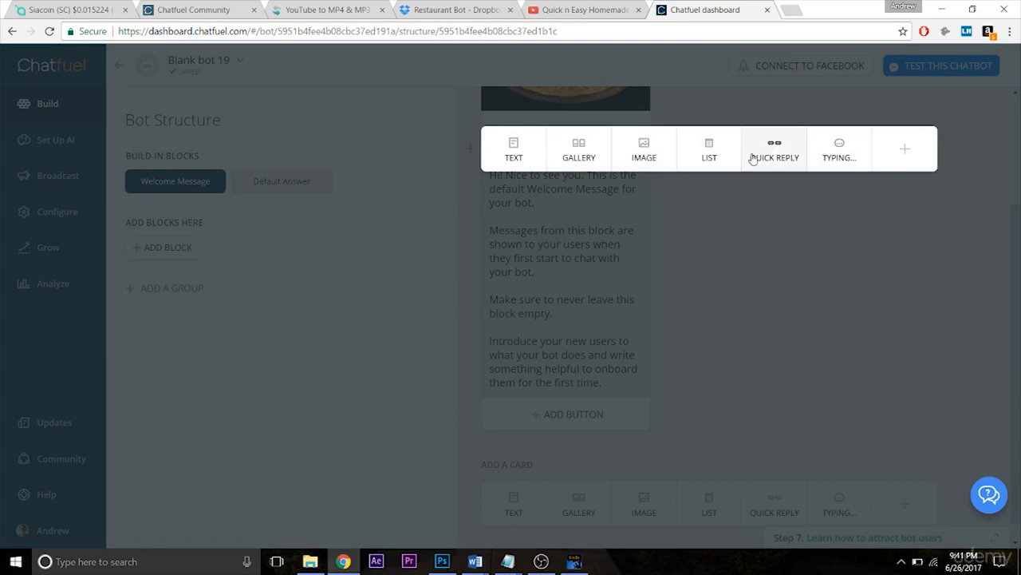
click(873, 312)
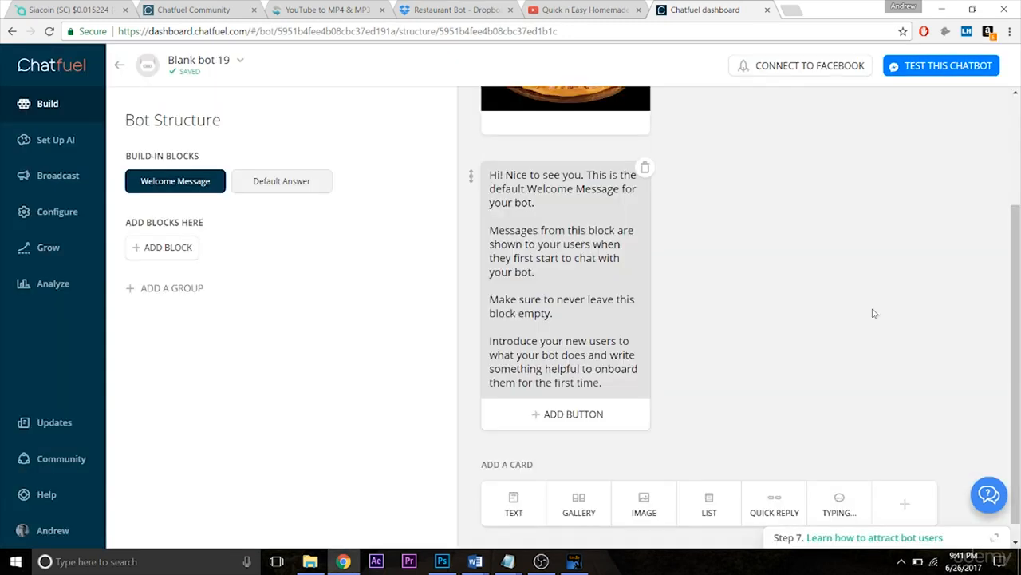
Step: Delete the pizza image card from the Welcome Message block
scroll(958, 199, up, 2)
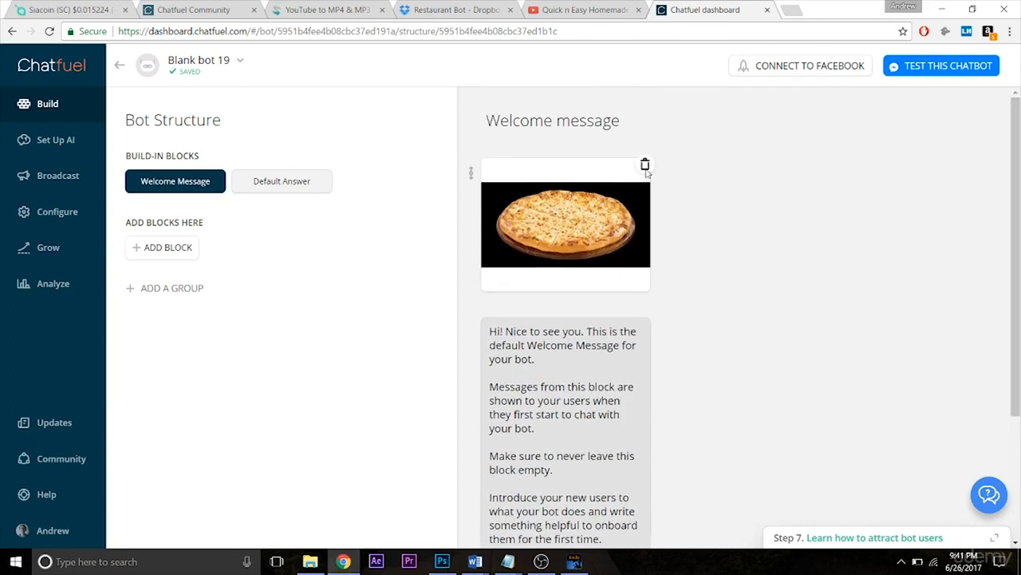
click(646, 169)
click(586, 334)
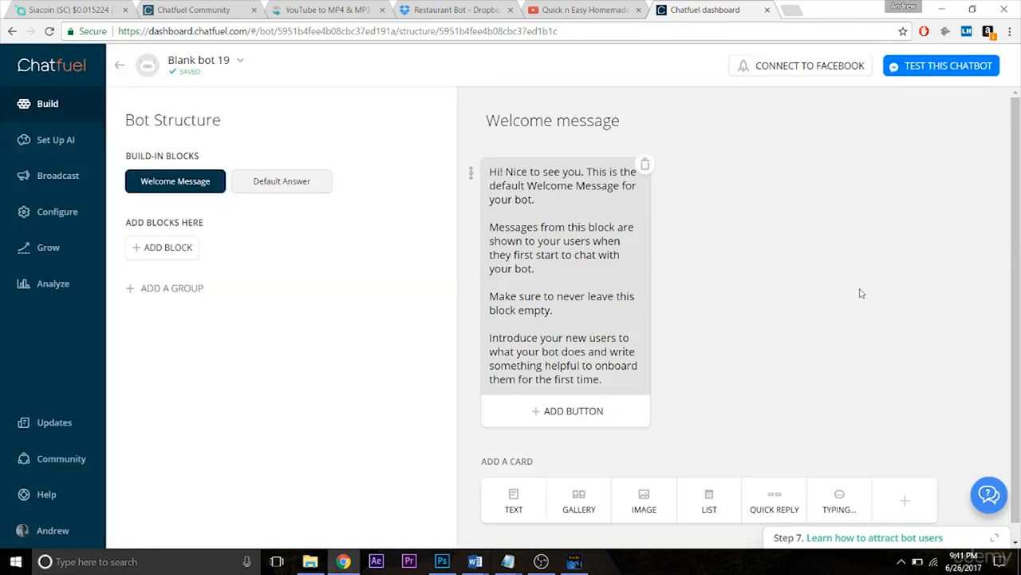
Step: Add a gallery card below the welcome text and give its first item the heading "Pizza"
scroll(869, 287, down, 1)
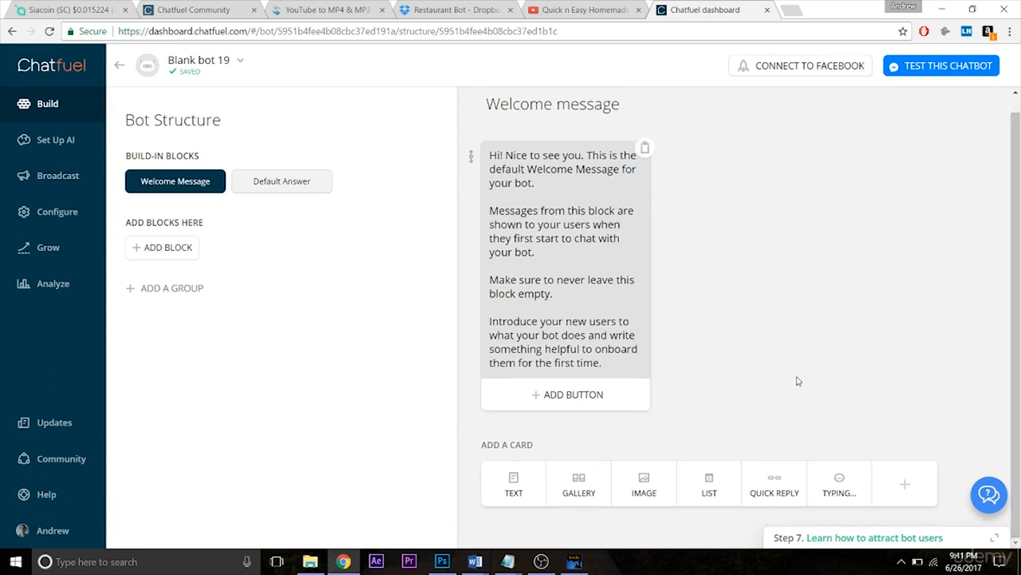
click(579, 479)
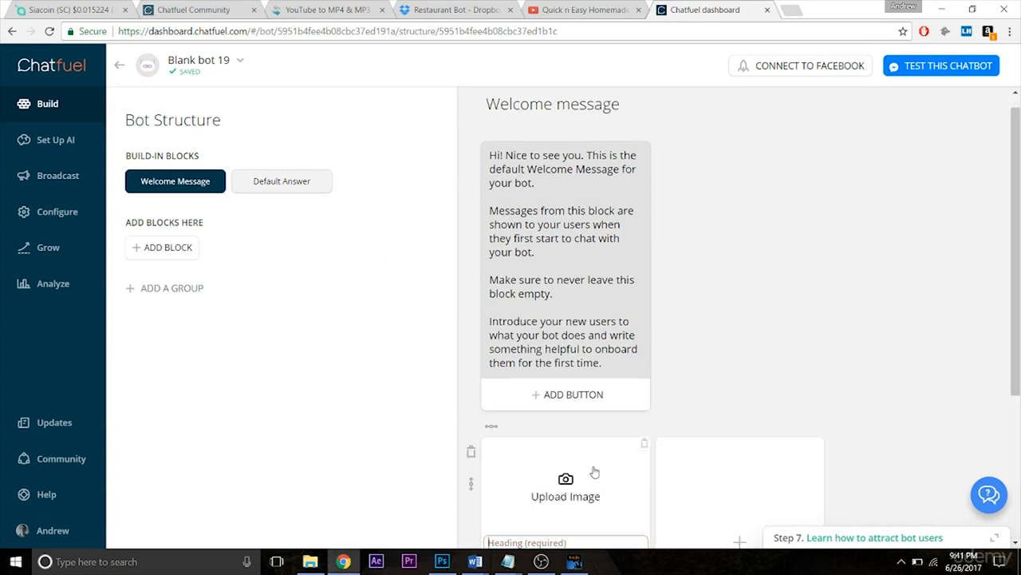
scroll(952, 226, down, 3)
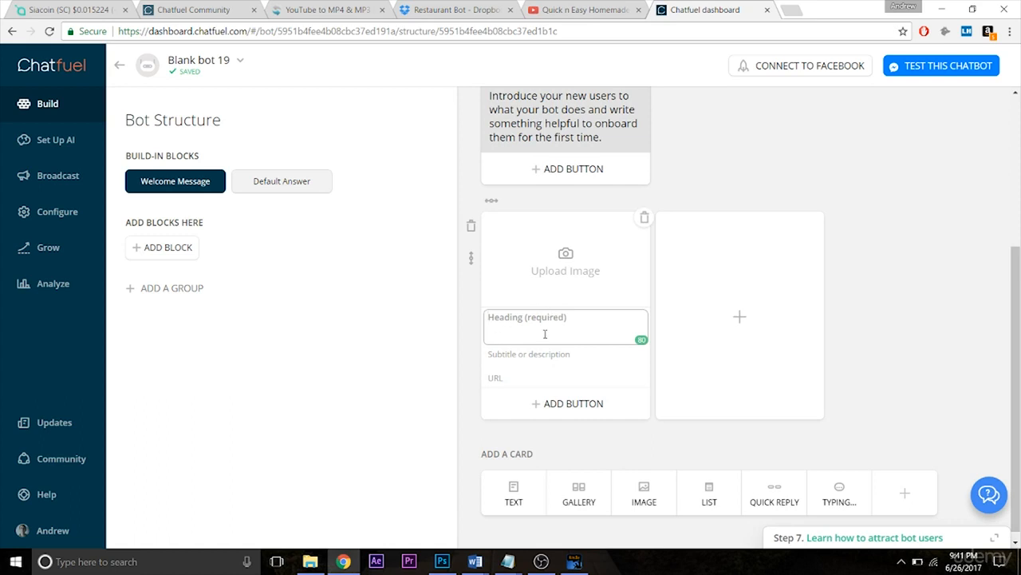
text(Pizza)
Step: Find a picture with the search word "pizza" and choose it as the Pizza gallery item's image
click(605, 281)
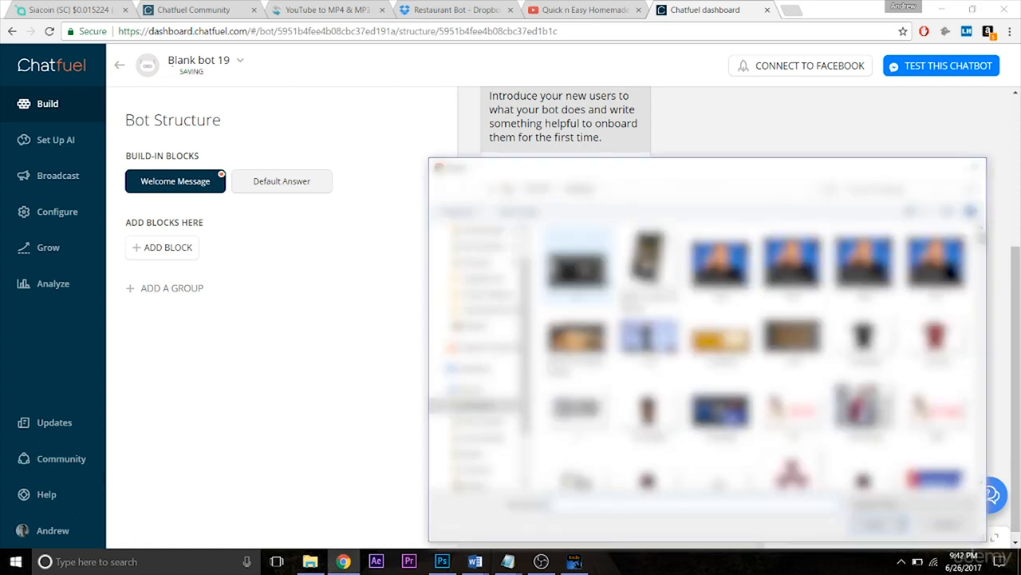
click(870, 187)
text(pizza)
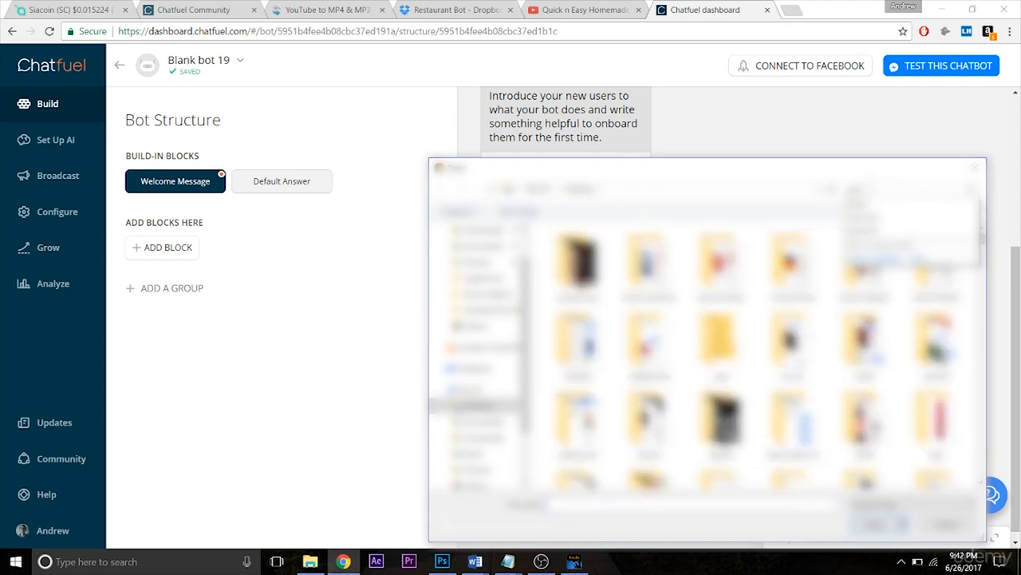
double_click(577, 275)
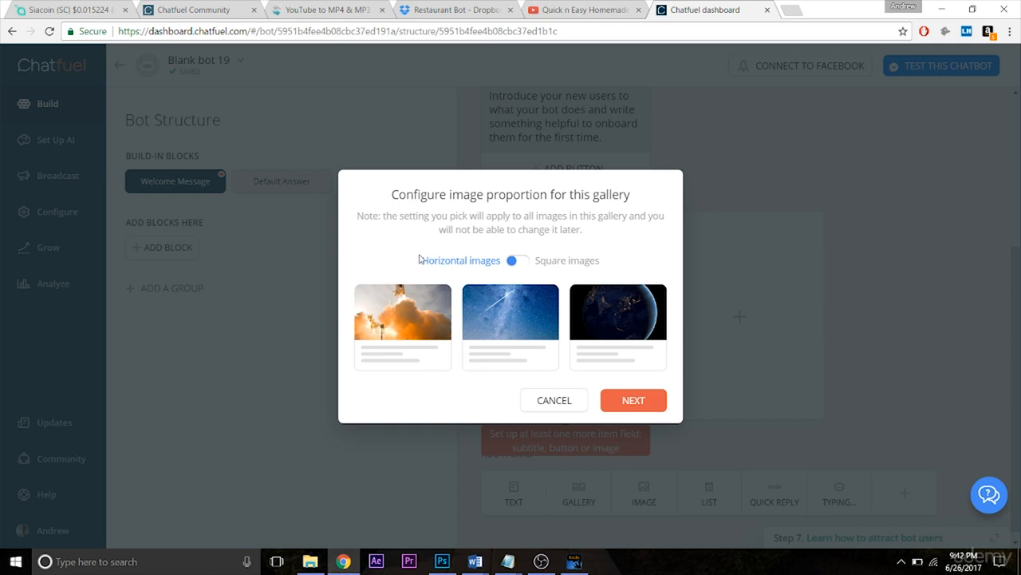
Step: Use horizontal images for the gallery after comparing with square, and enlarge the crop to include the whole pizza
click(521, 264)
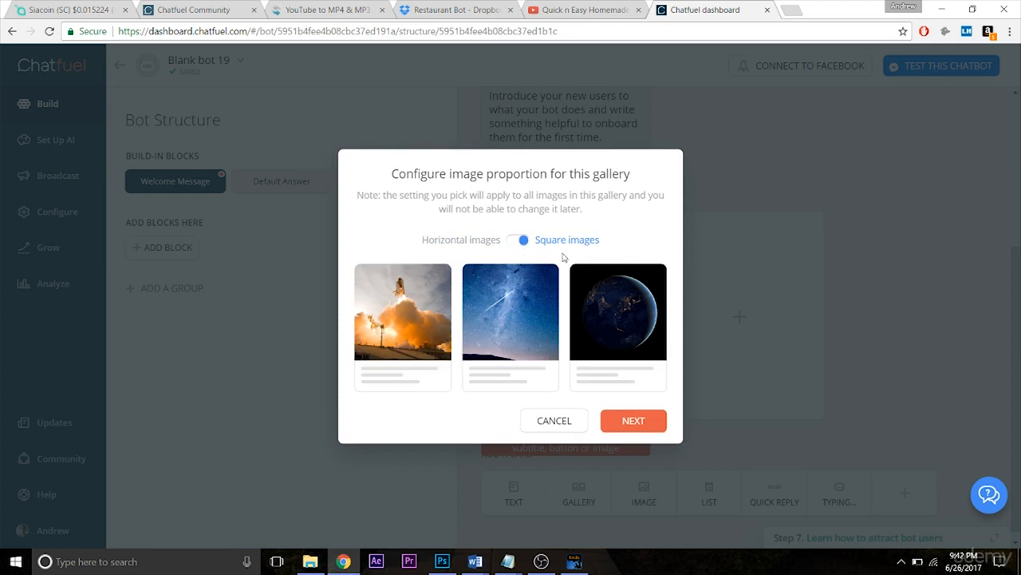
click(517, 241)
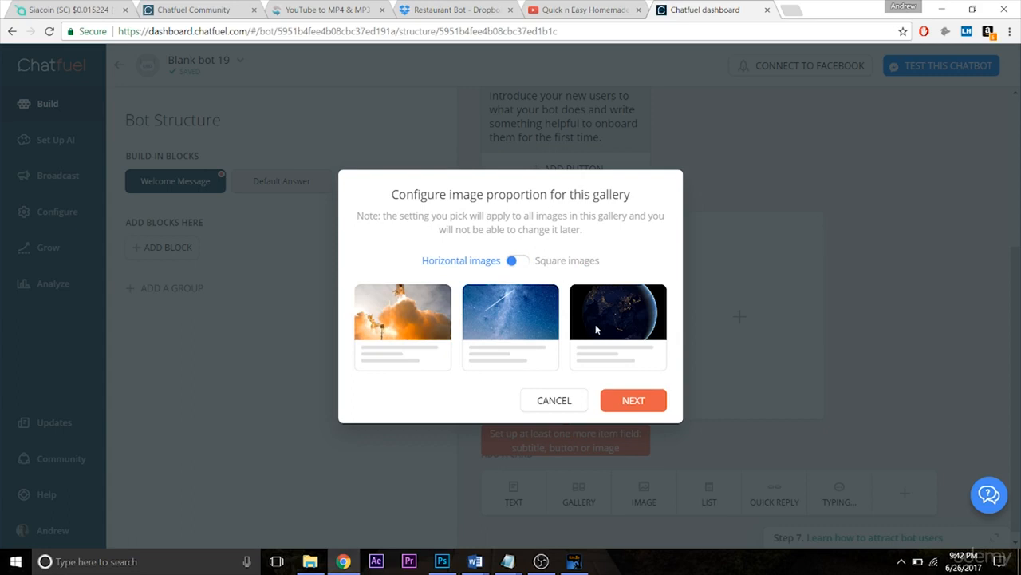
click(633, 401)
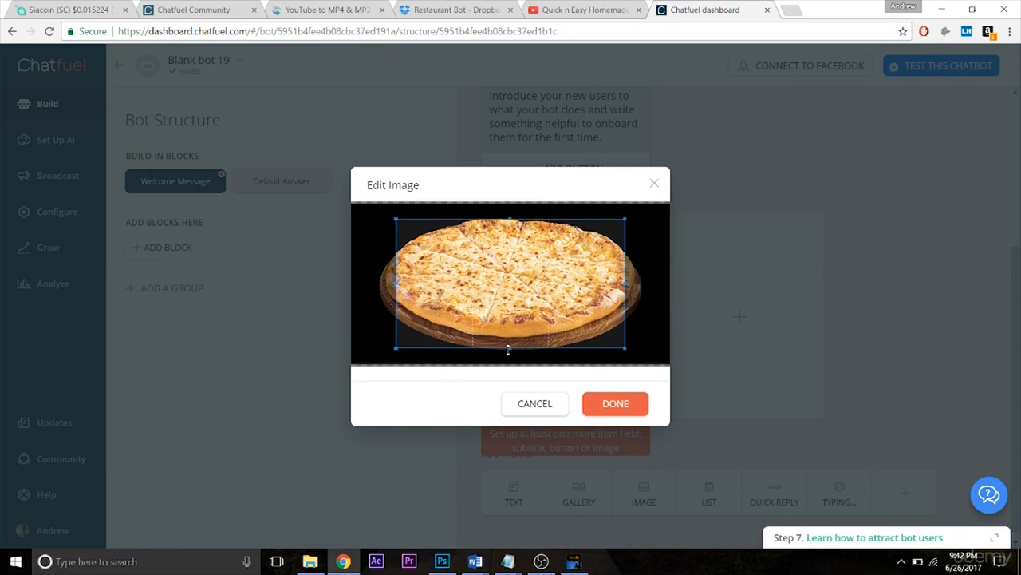
drag(508, 348, 506, 401)
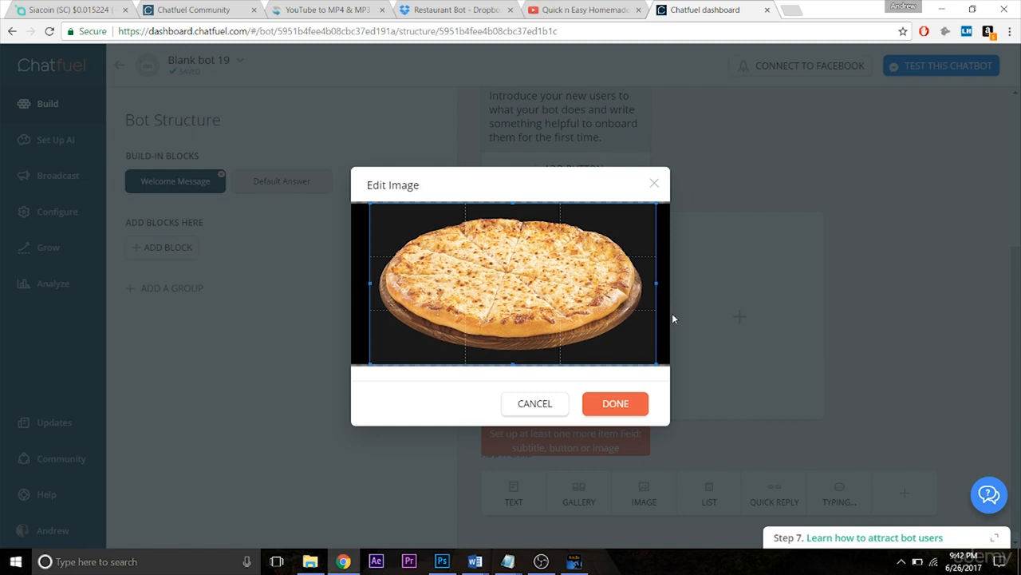
click(626, 404)
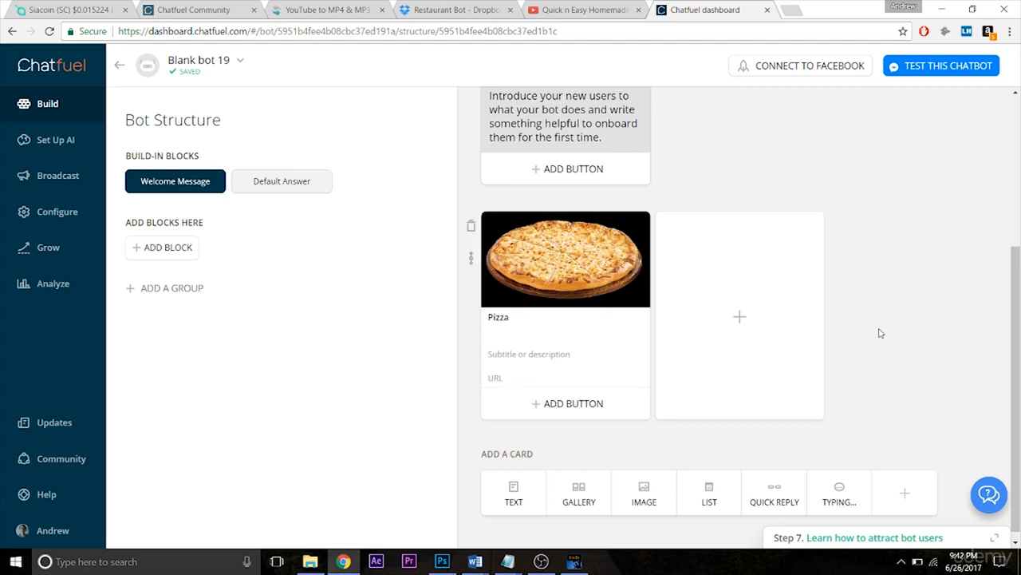
Step: Enter "Toppings: Cheese, Sausage, Pepperoni" as the Pizza gallery item's subtitle
click(550, 354)
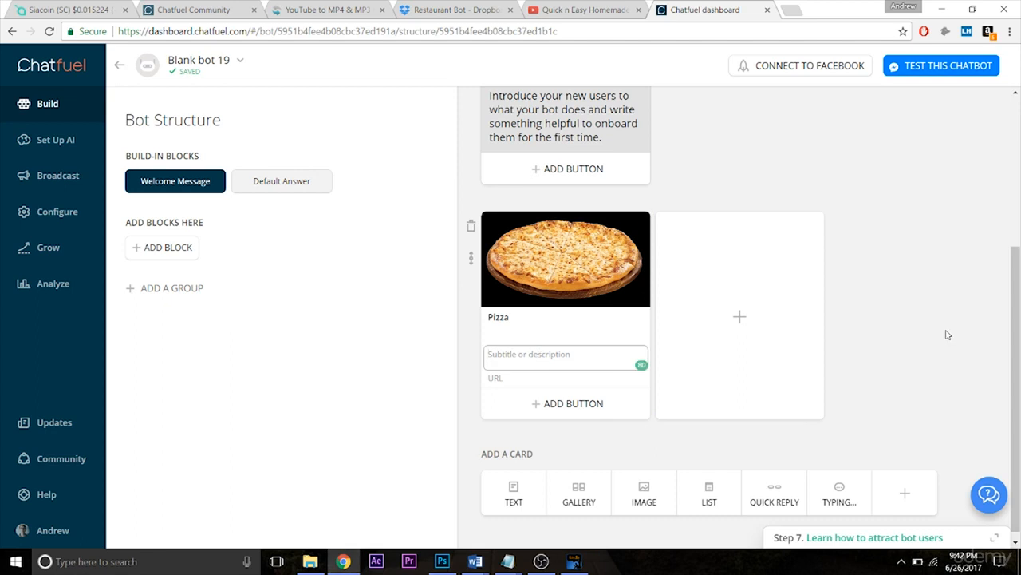
text(Toppings: Cheese, Sausage, Pepperoni)
click(946, 299)
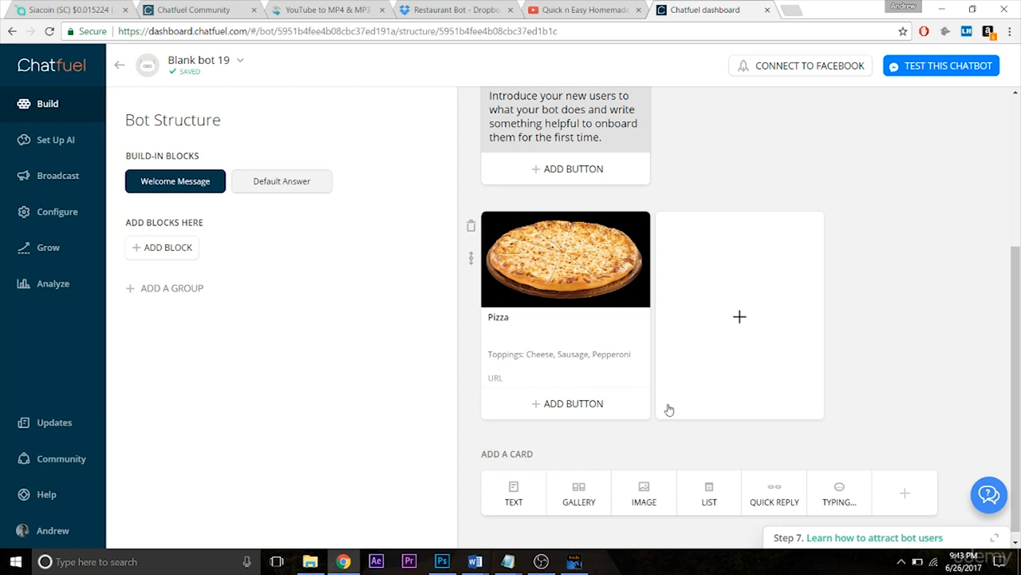
Step: Add five empty items to the gallery after the Pizza item
click(698, 370)
click(887, 340)
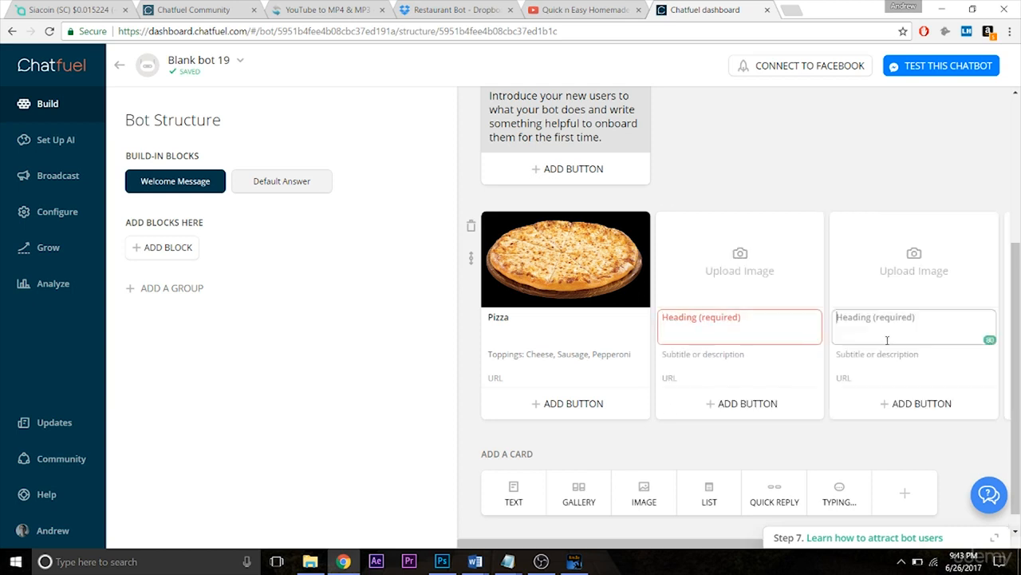
scroll(574, 533, right, 3)
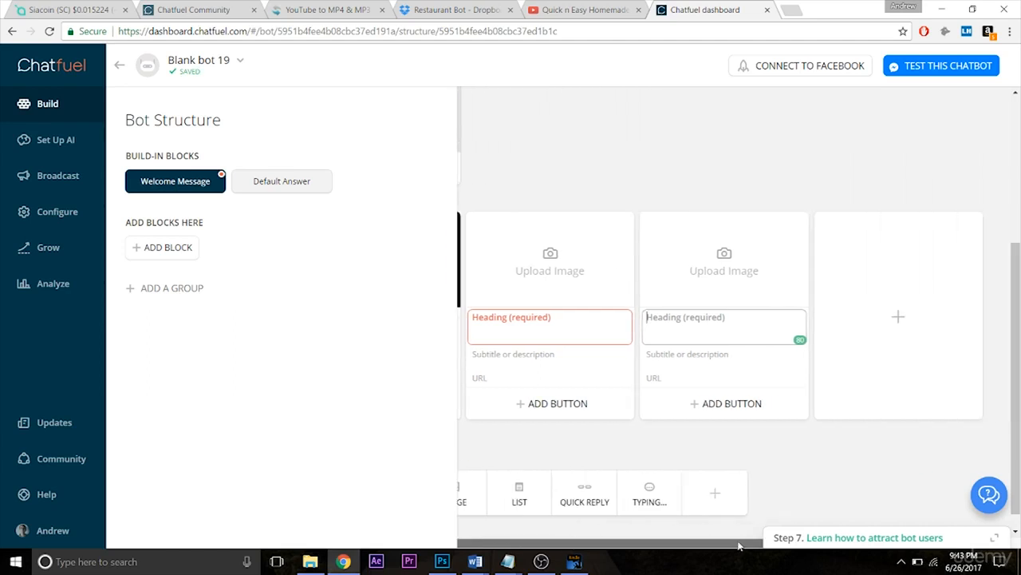
click(842, 339)
scroll(768, 549, right, 3)
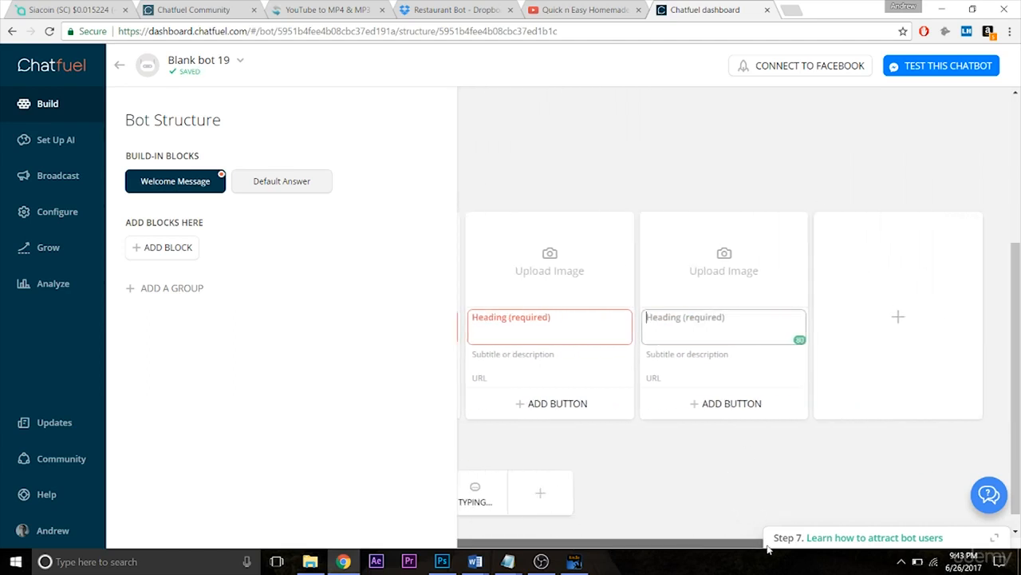
click(861, 320)
scroll(698, 546, right, 1)
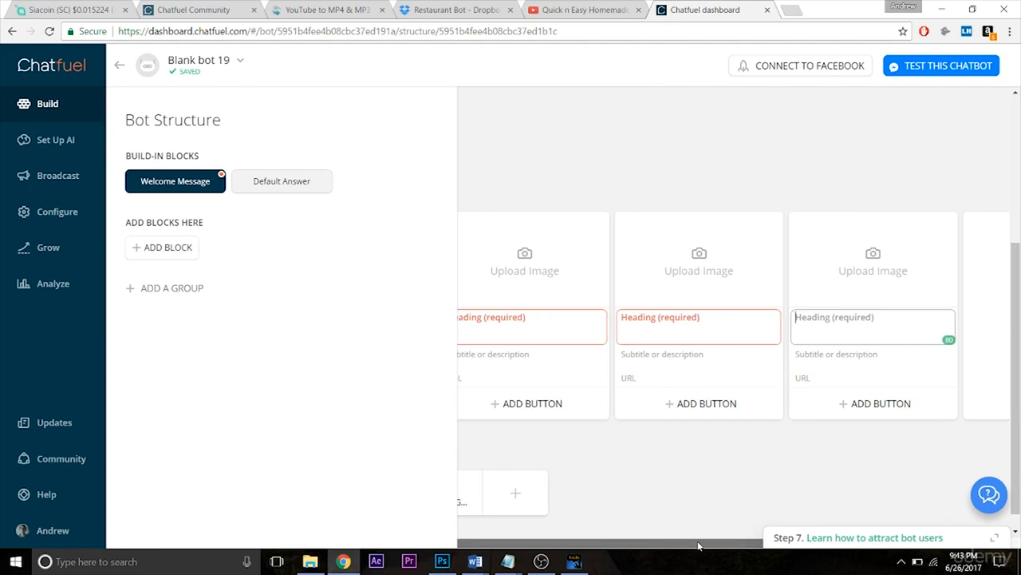
drag(698, 546, 814, 549)
click(881, 358)
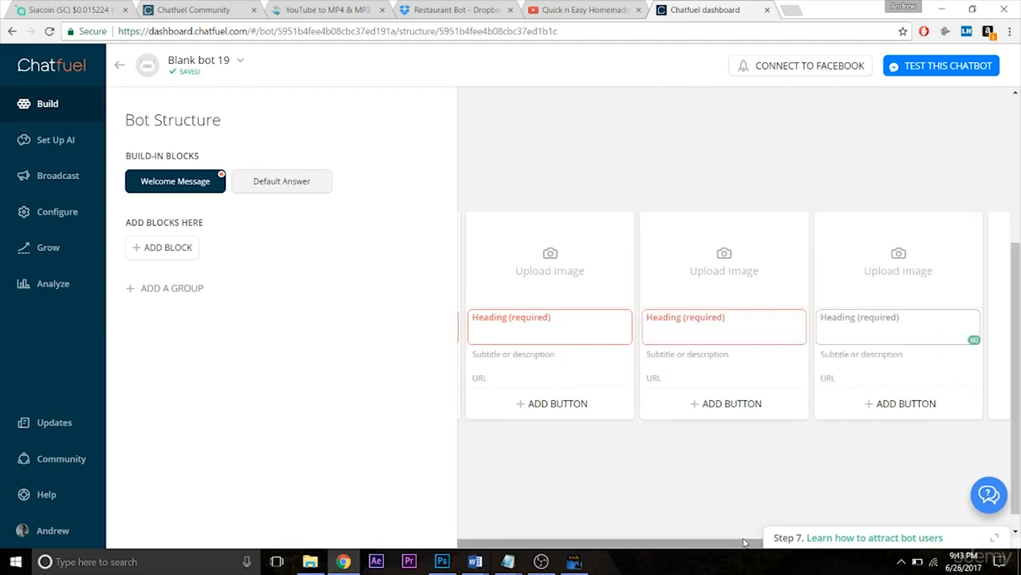
Step: Delete all the empty gallery items after the Pizza item, confirming each removal
drag(747, 544, 451, 544)
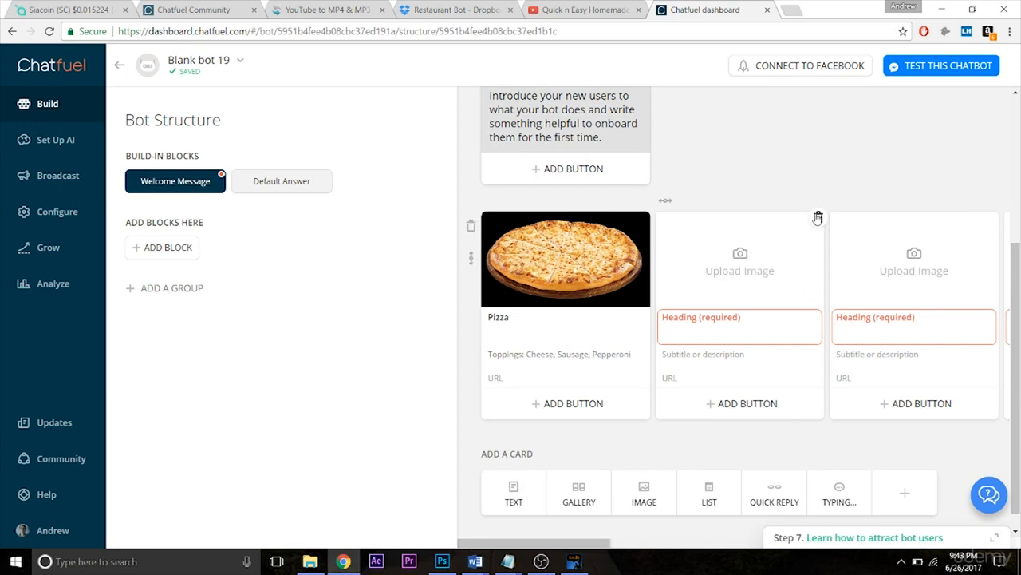
click(818, 218)
click(588, 332)
click(818, 219)
click(588, 327)
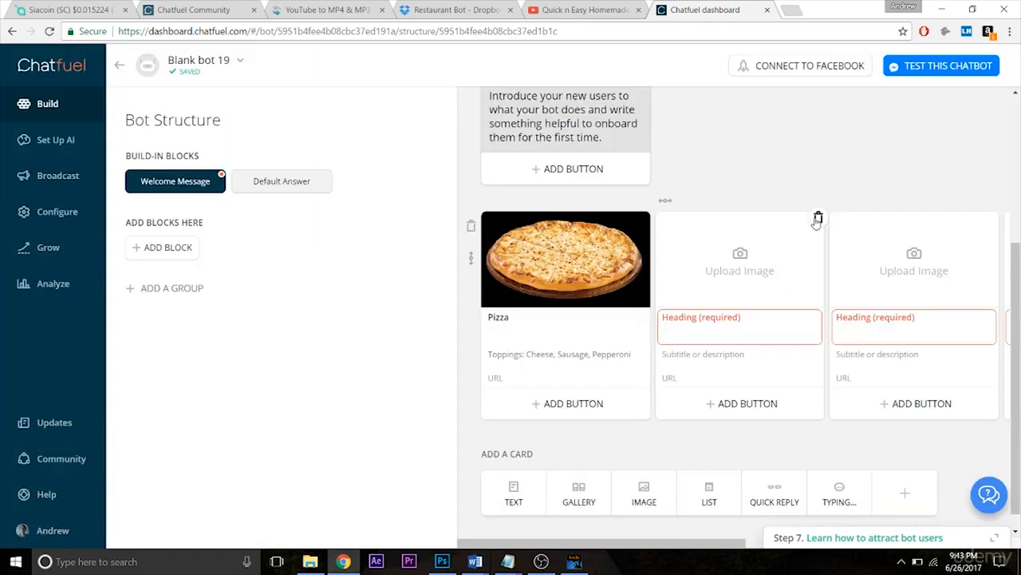
click(818, 218)
click(569, 331)
click(818, 219)
click(592, 329)
click(816, 219)
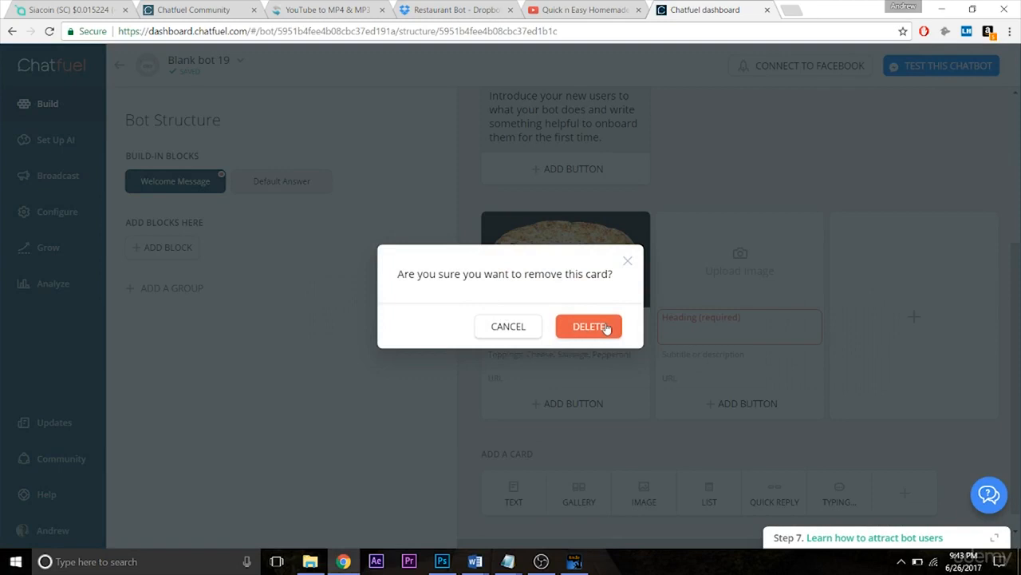
click(606, 326)
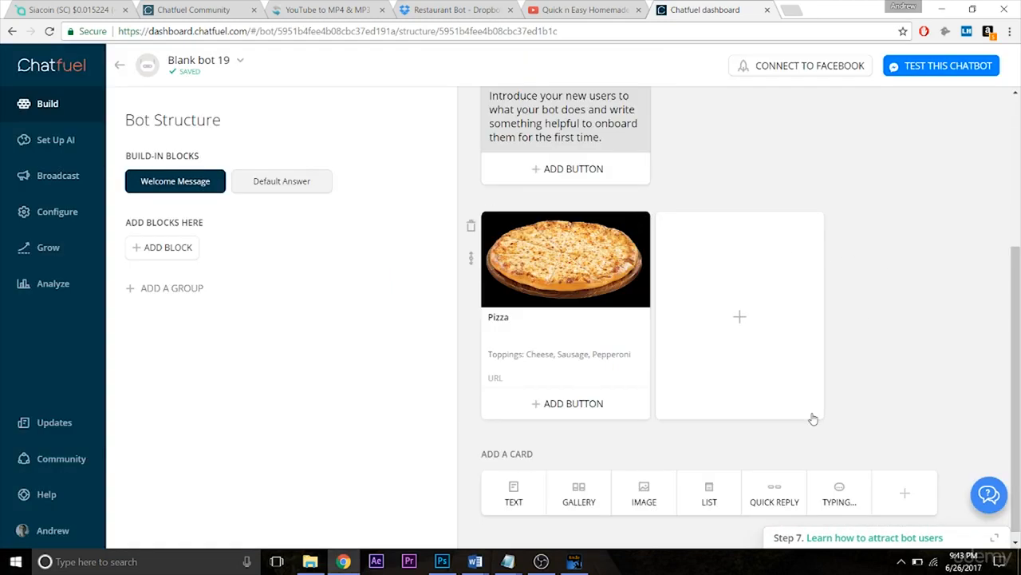
Step: Add a list card below the Pizza gallery and compare its layout with the gallery's
click(722, 499)
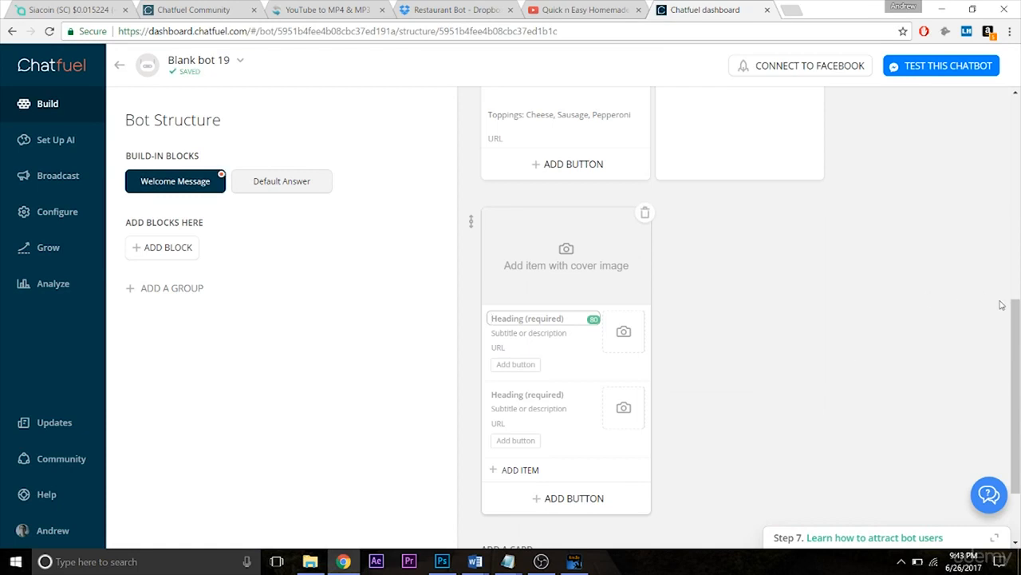
drag(1017, 316, 1017, 331)
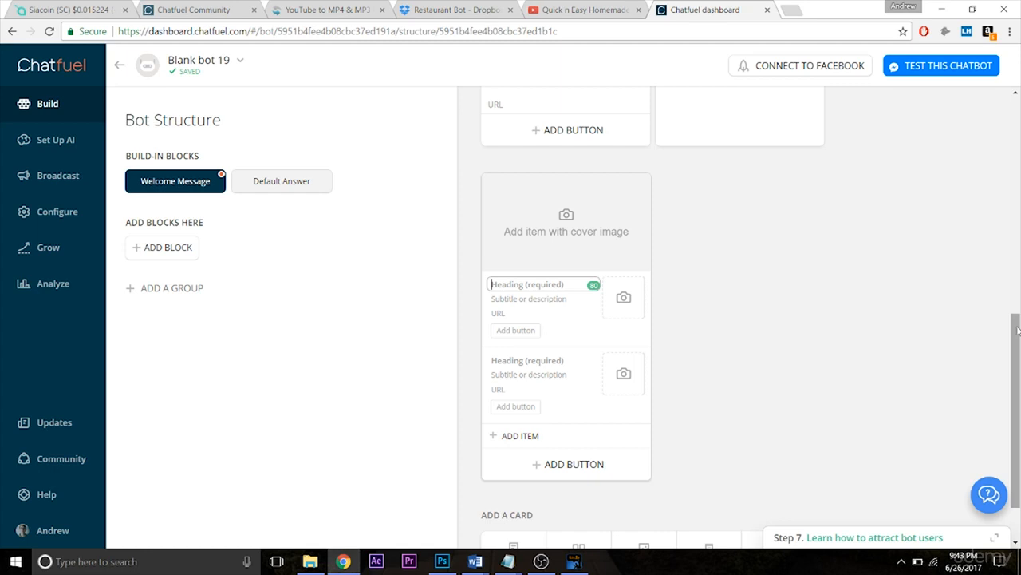
scroll(1018, 331, down, 1)
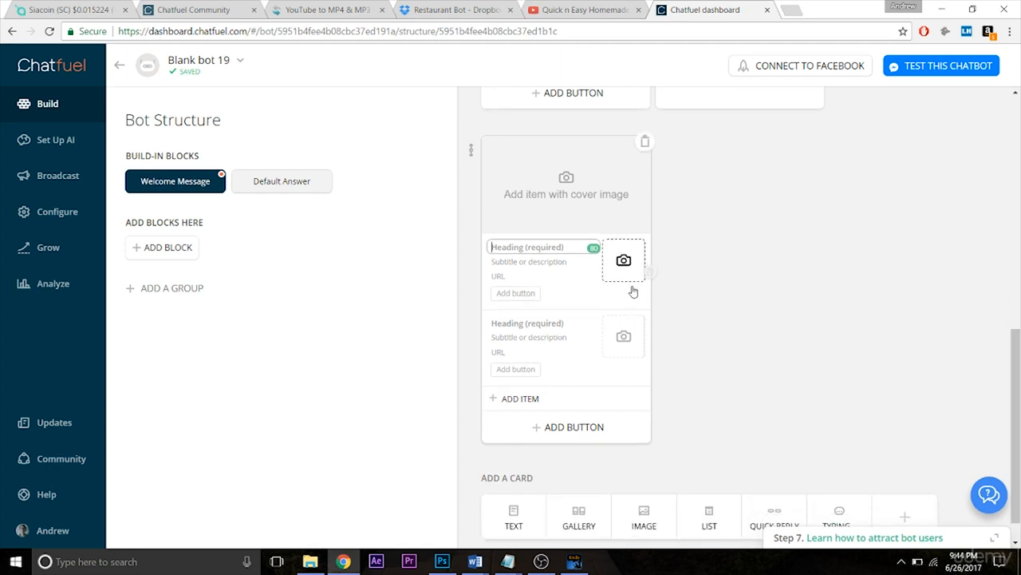
mouse_move(1019, 388)
mouse_down()
mouse_move(1019, 263)
mouse_move(1019, 382)
mouse_up()
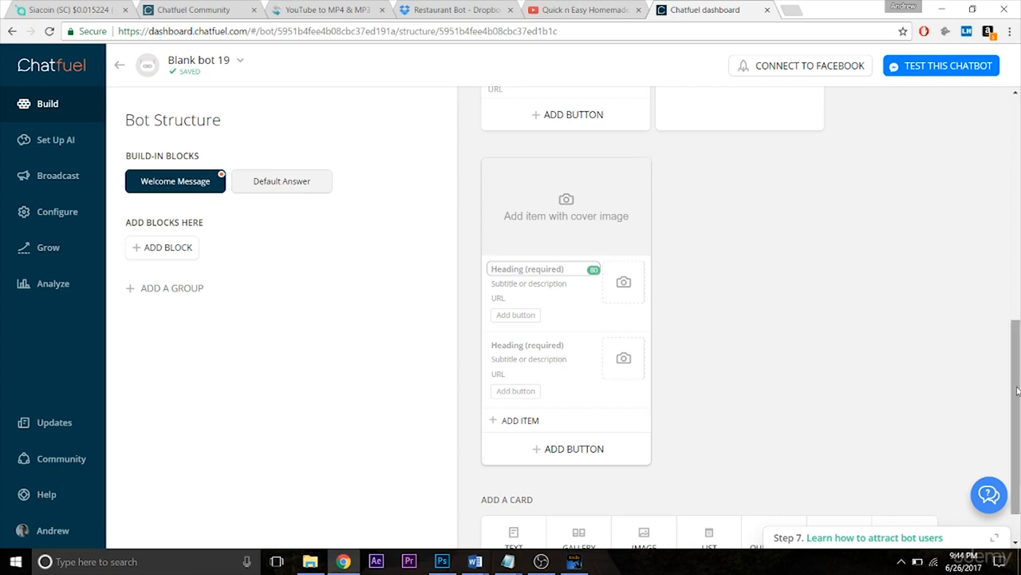
drag(1018, 391, 1017, 293)
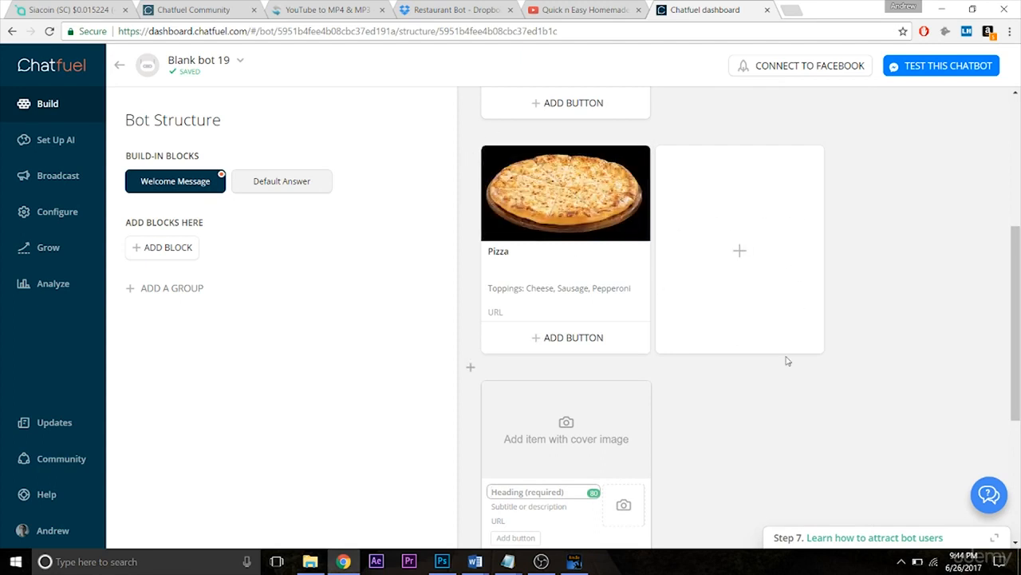
drag(1018, 278, 1018, 361)
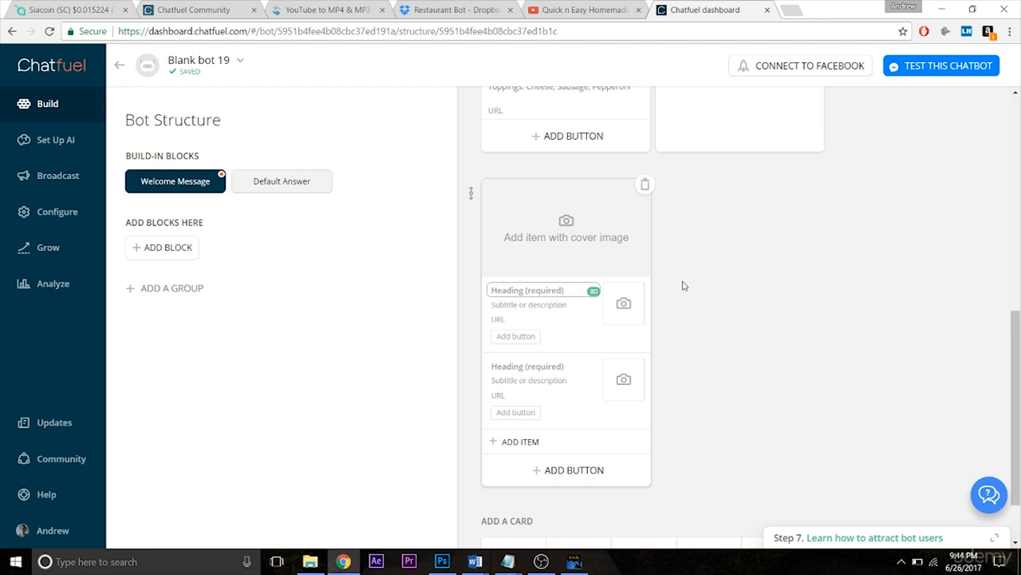